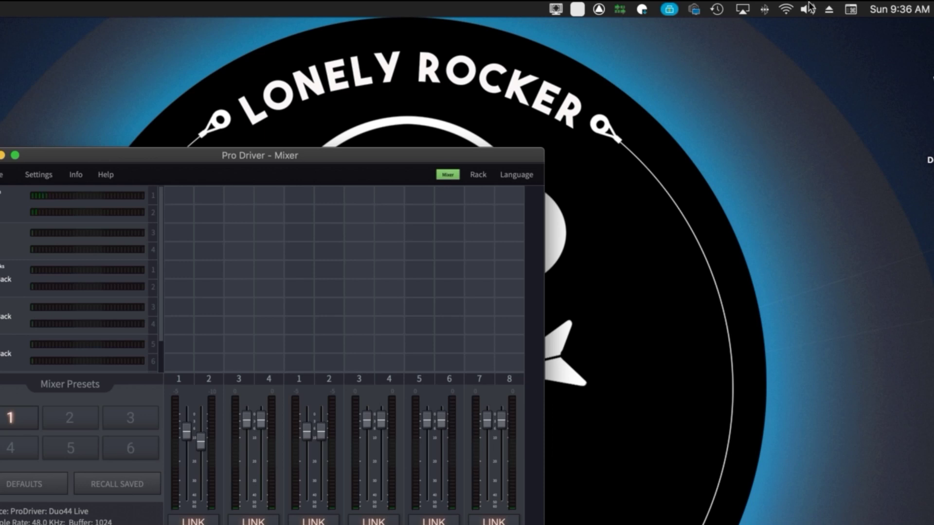
pyautogui.click(808, 9)
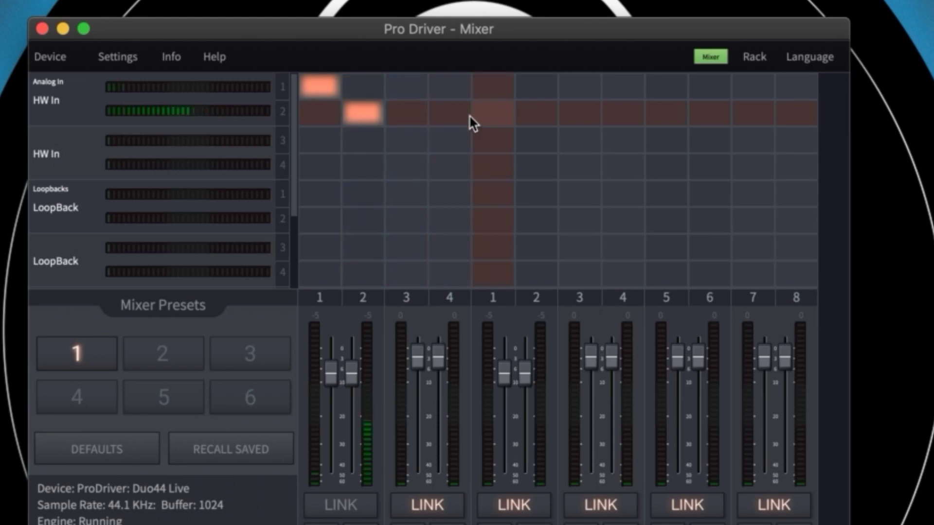
# Route HW In 2 additionally to HW Out 4 and to LoopBack outputs 2, 3, 4, 5 and 6 in the mixer grid.
pyautogui.click(448, 113)
pyautogui.click(494, 115)
pyautogui.click(510, 118)
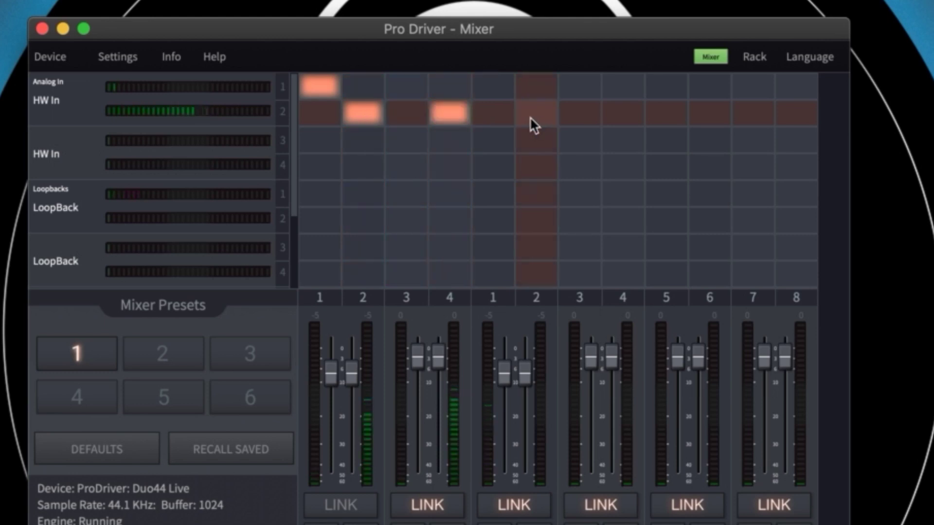
pyautogui.click(531, 116)
pyautogui.click(571, 116)
pyautogui.click(622, 116)
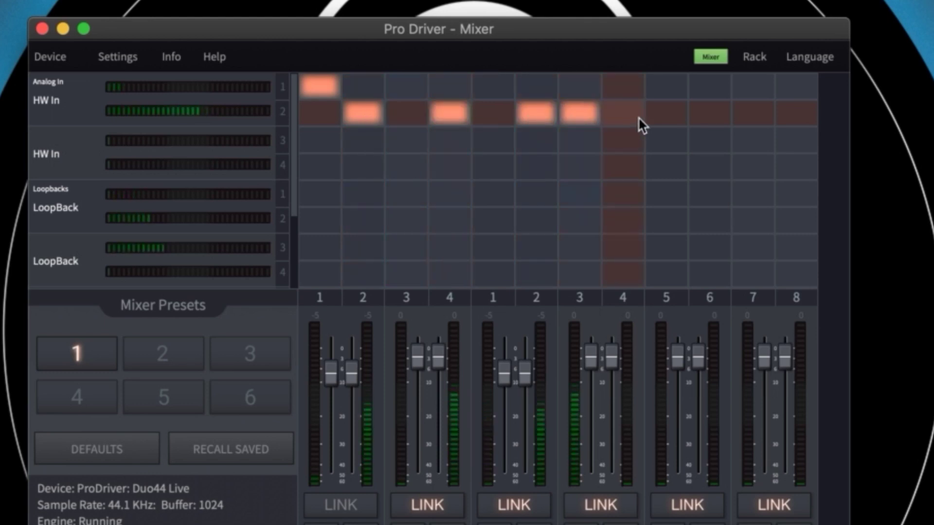
pyautogui.click(667, 116)
pyautogui.click(709, 117)
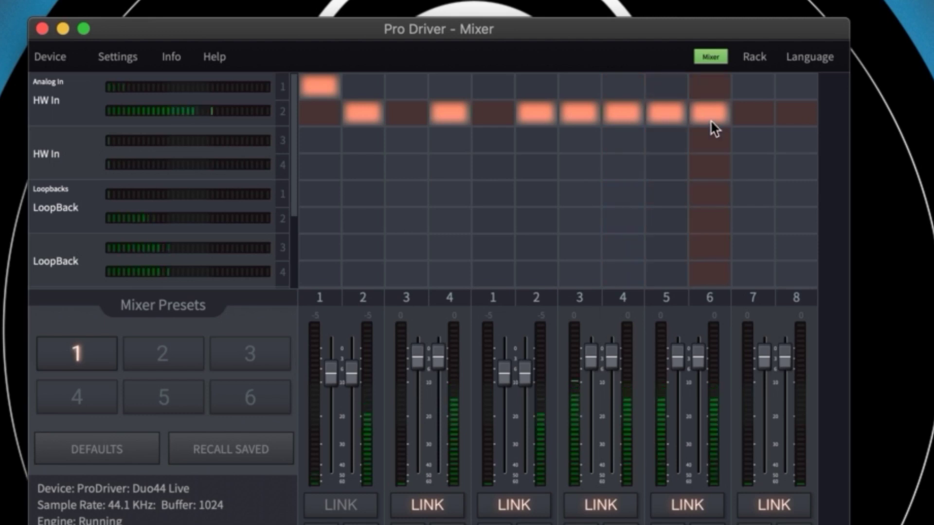
# Remove HW In 2's routings to LoopBack outputs 6, 5, 4, 3 and 2.
pyautogui.click(708, 116)
pyautogui.click(666, 115)
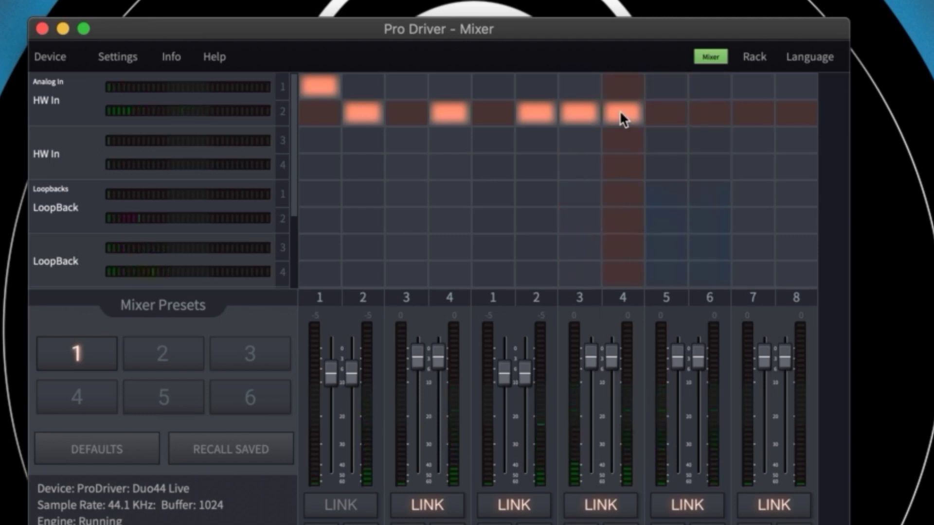
pyautogui.click(620, 113)
pyautogui.click(579, 115)
pyautogui.click(535, 115)
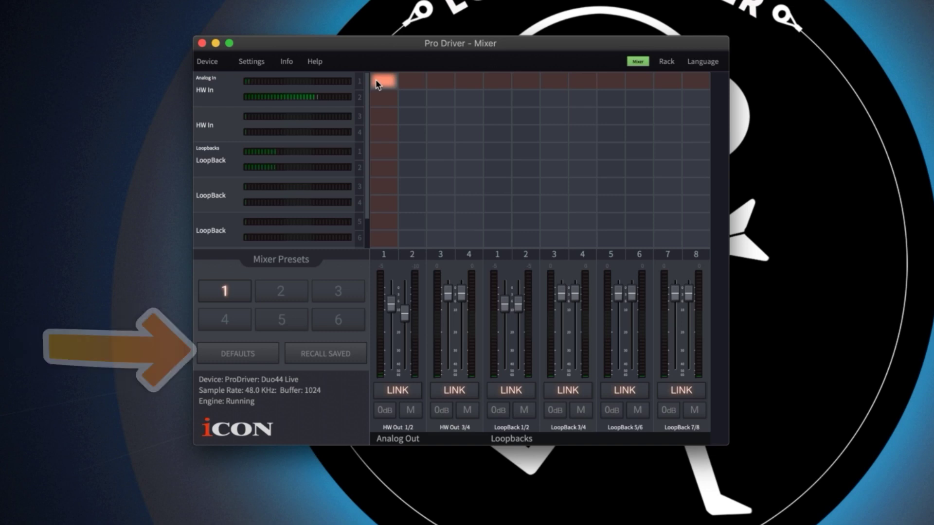
# Route HW In 2 to HW Out 2, and LoopBack inputs 1 and 2 to the matching LoopBack outputs 1 and 2.
pyautogui.click(413, 103)
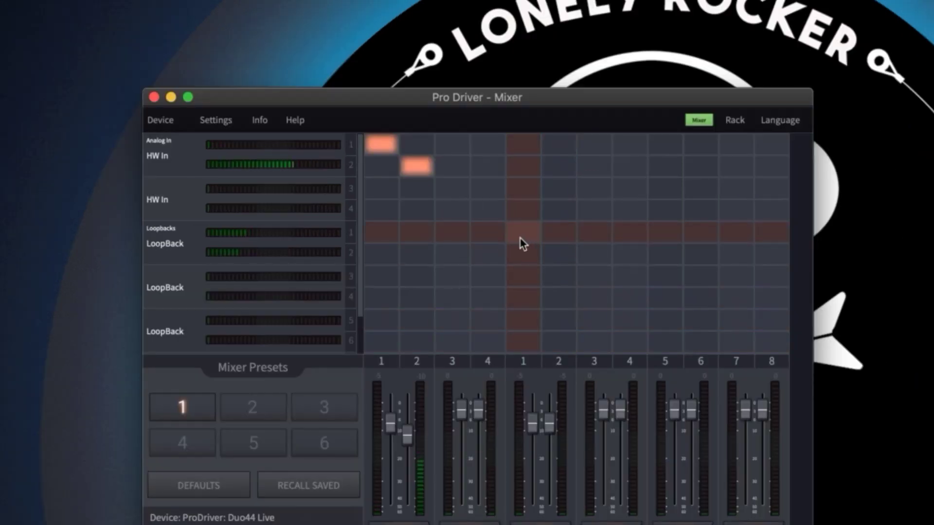
pyautogui.click(522, 239)
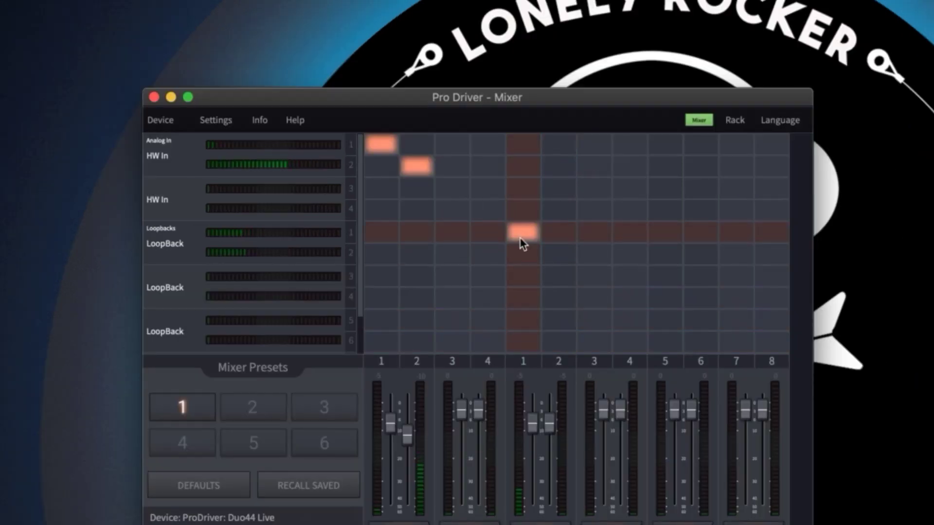
pyautogui.click(562, 259)
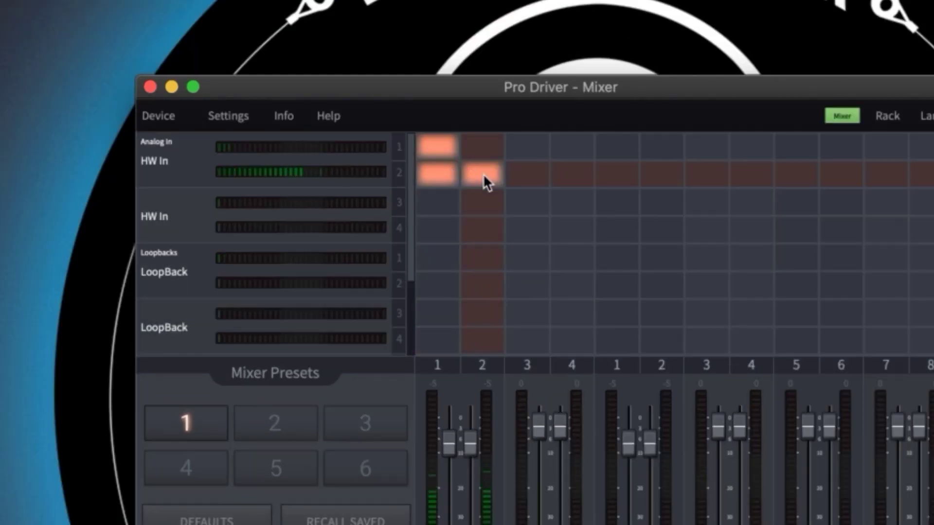
# Restrict HW In 2 to HW Out 2 by clearing its routing to HW Out 1.
pyautogui.click(485, 178)
pyautogui.click(436, 177)
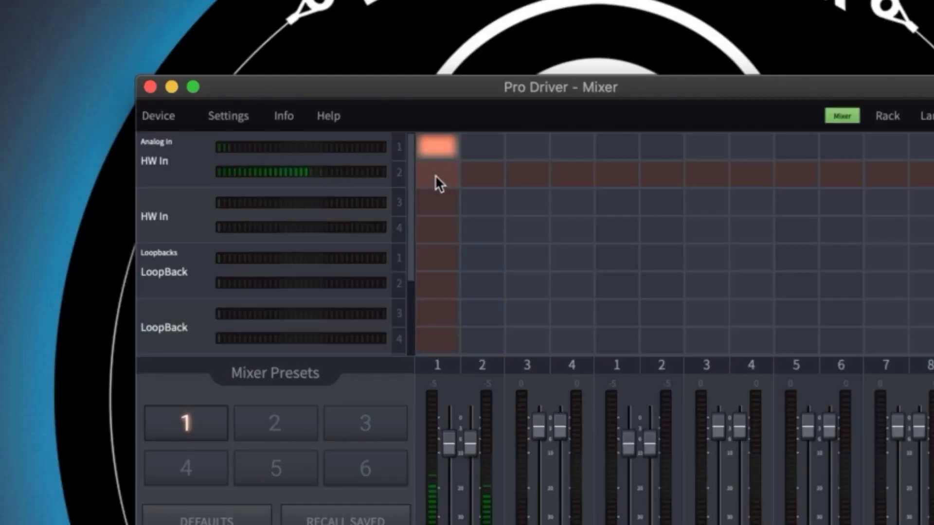
pyautogui.click(481, 177)
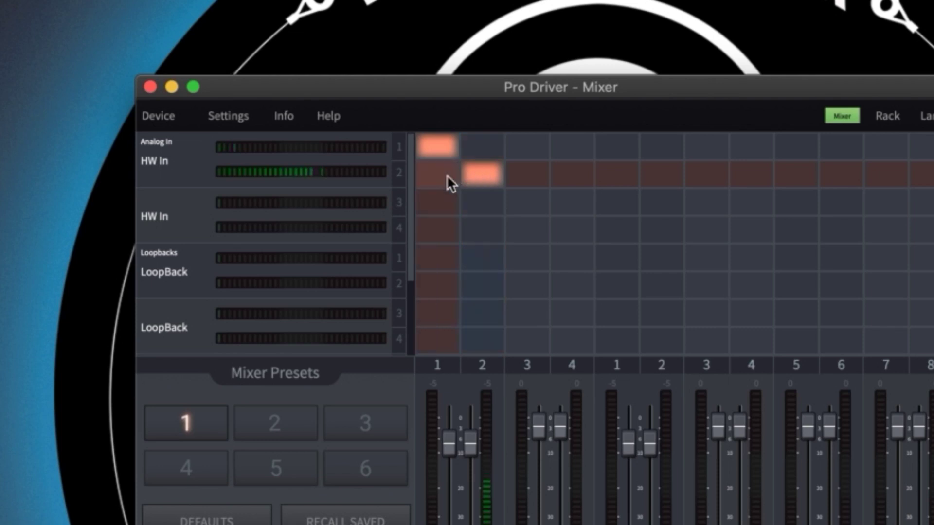
# Try routing HW In 2 to HW Out 1 in place of HW Out 2, and clear that HW Out 1 routing.
pyautogui.click(445, 176)
pyautogui.click(485, 177)
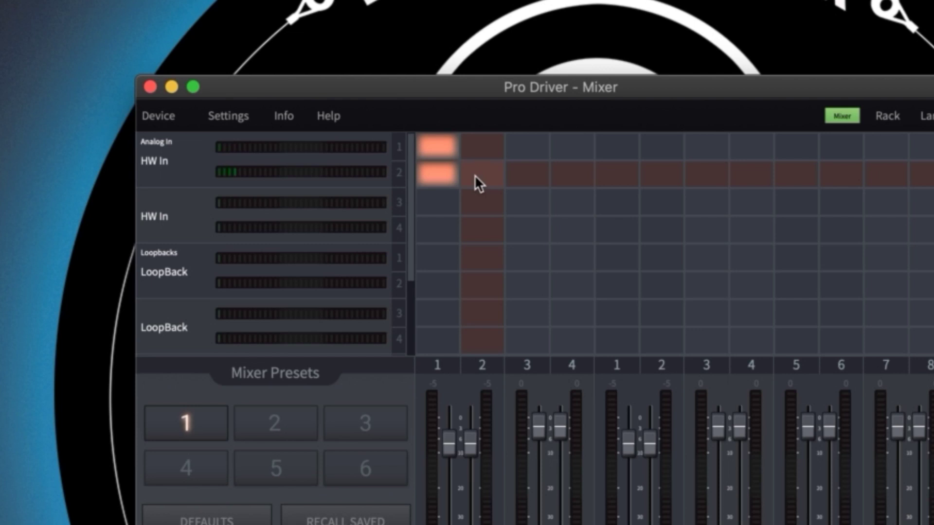
pyautogui.click(450, 177)
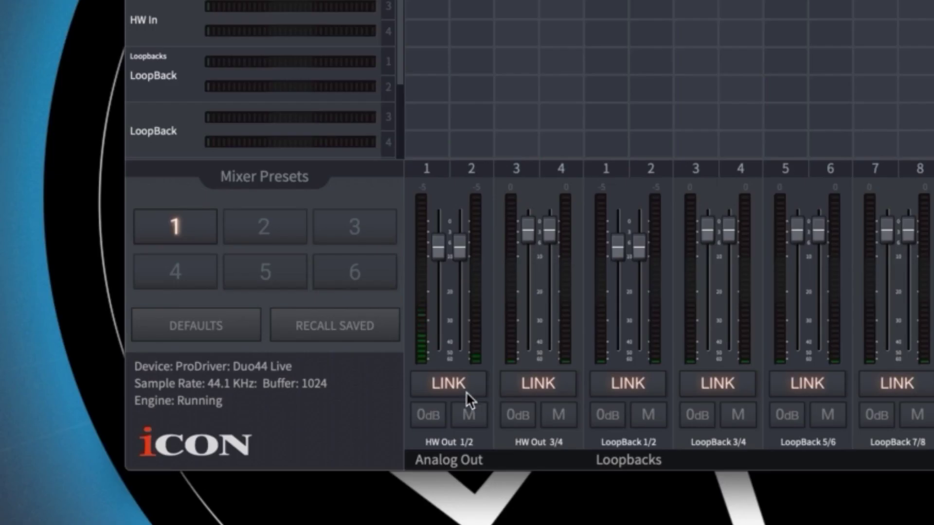
# Unlink the HW Out 1/2 faders and raise the HW Out 1 fader on its own.
pyautogui.click(462, 389)
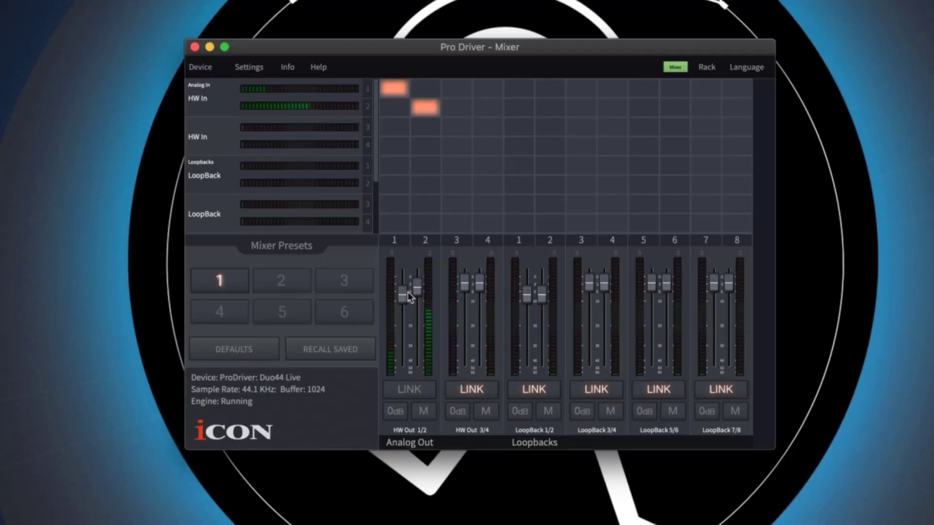
pyautogui.moveTo(402, 294)
pyautogui.mouseDown()
pyautogui.moveTo(408, 271)
pyautogui.moveTo(417, 295)
pyautogui.moveTo(402, 281)
pyautogui.mouseUp()
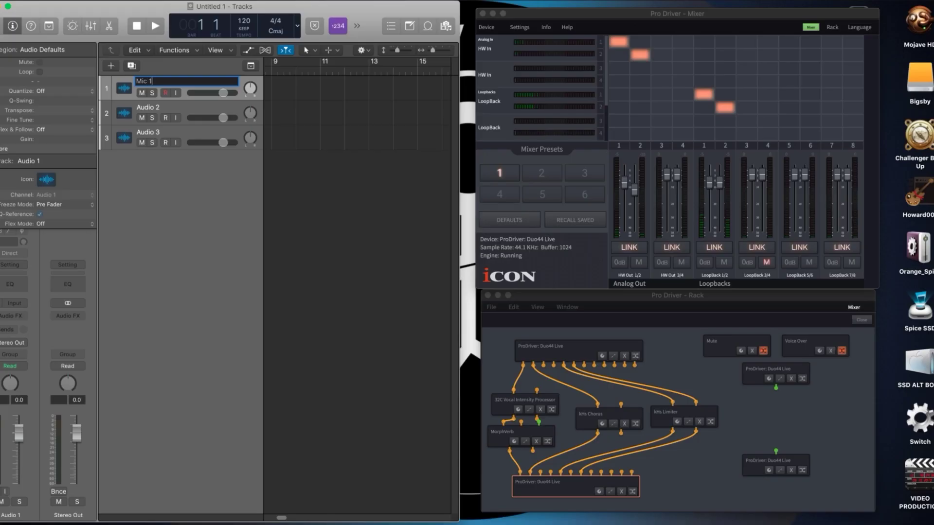
# In Logic Pro X, name the first audio track Mic 1 and the second Guitar.
pyautogui.press('Return')
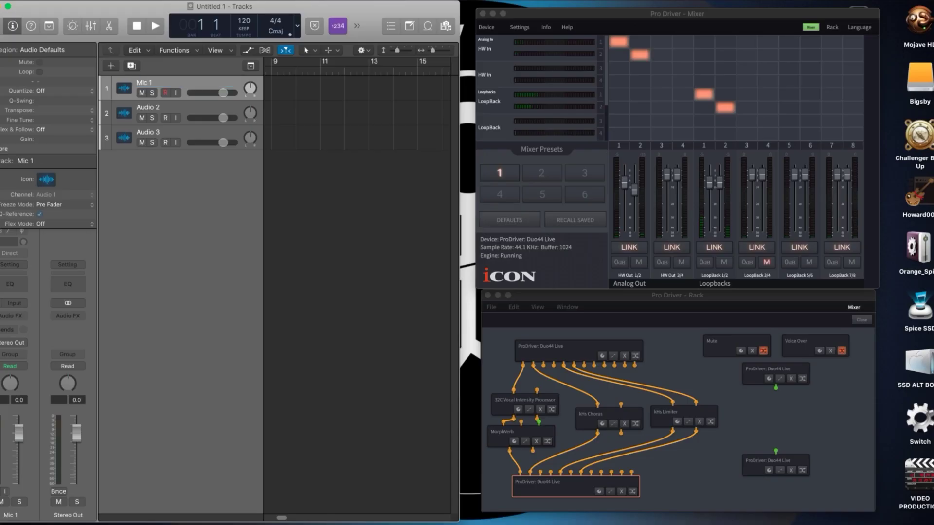
pyautogui.doubleClick(148, 108)
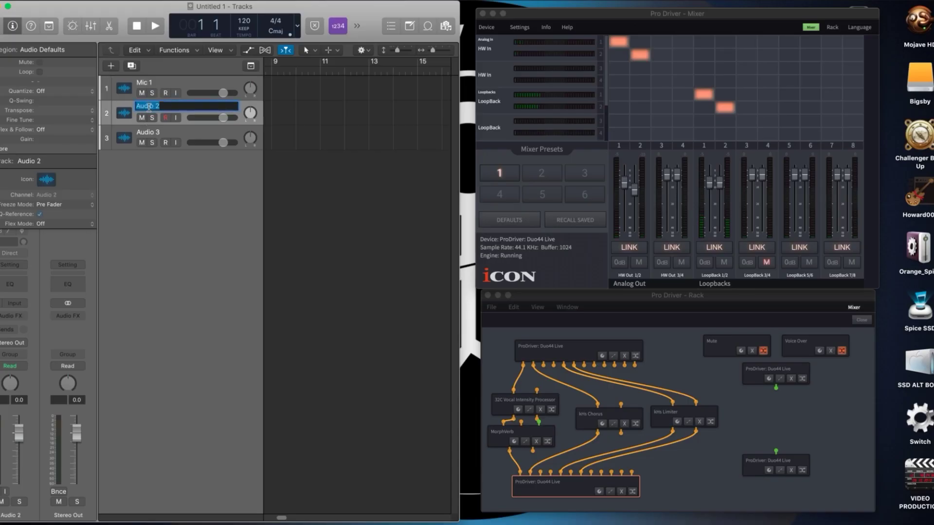
pyautogui.write('Guitar')
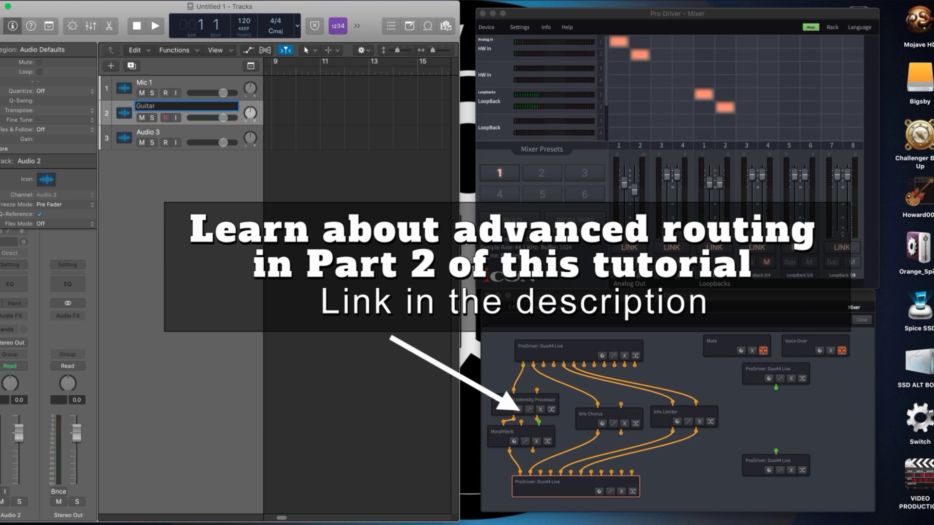
pyautogui.press('Return')
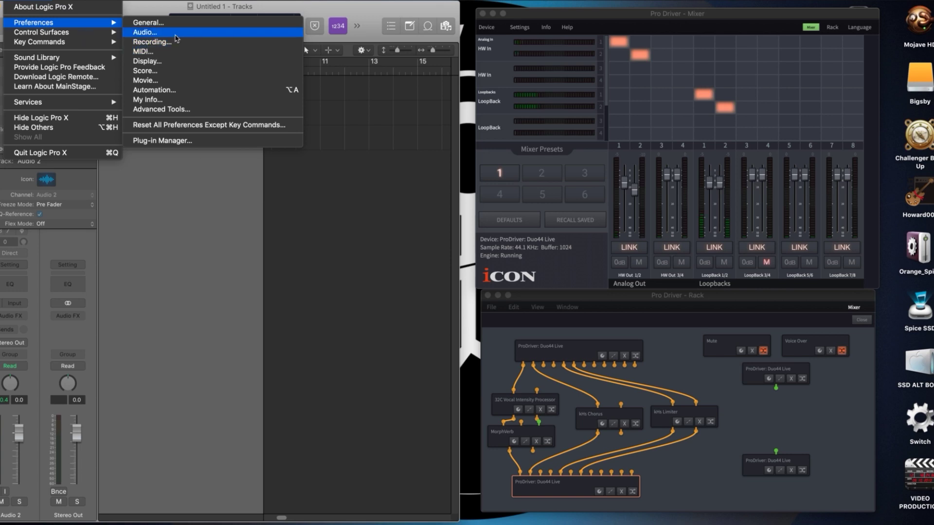
# Set the input device to ProDriver: Duo44 Live in the audio preferences and close the preferences.
pyautogui.click(263, 236)
pyautogui.click(502, 224)
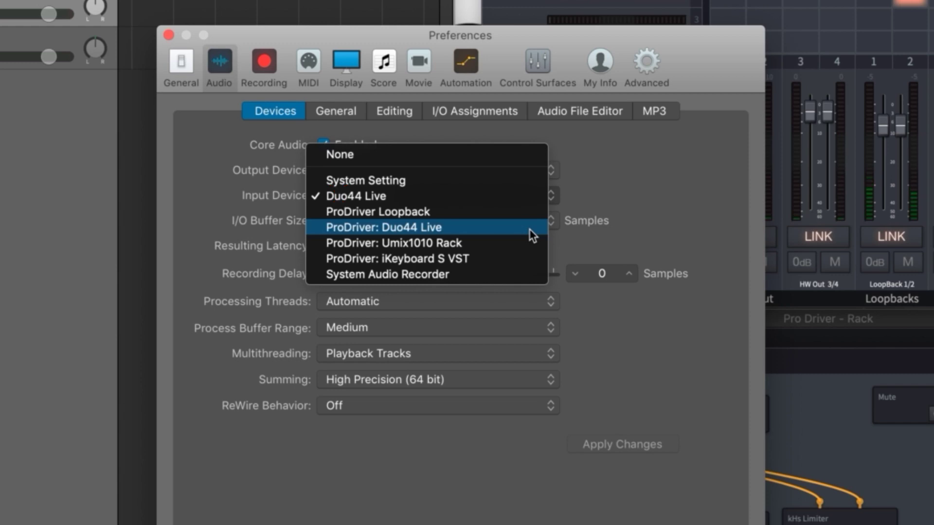
pyautogui.click(529, 230)
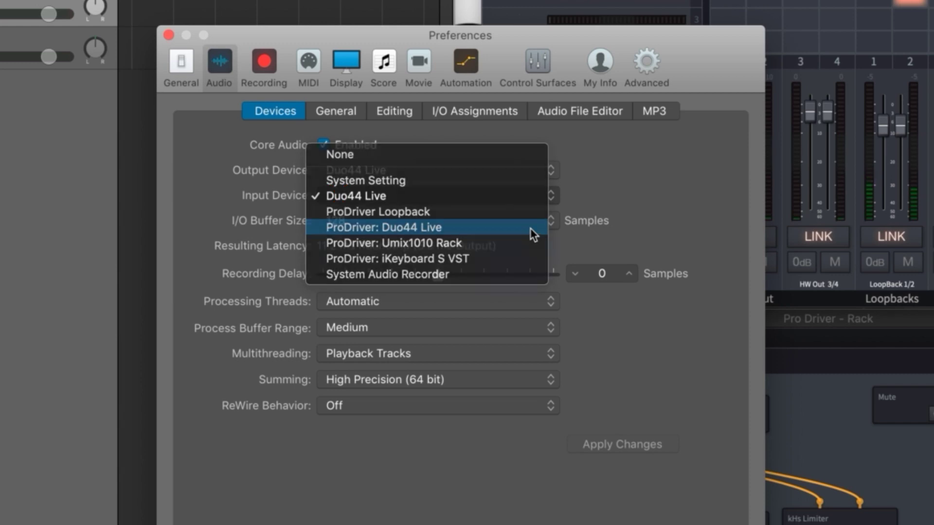
pyautogui.click(660, 448)
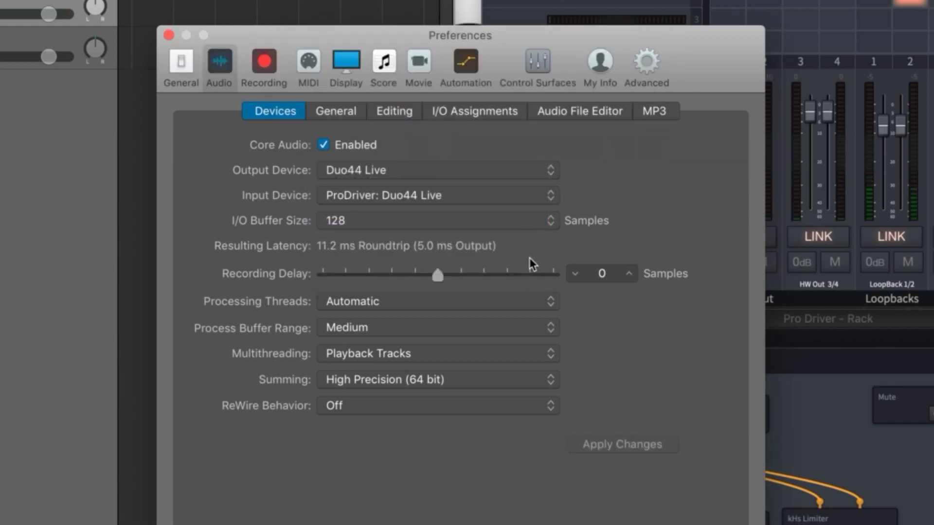
pyautogui.click(168, 35)
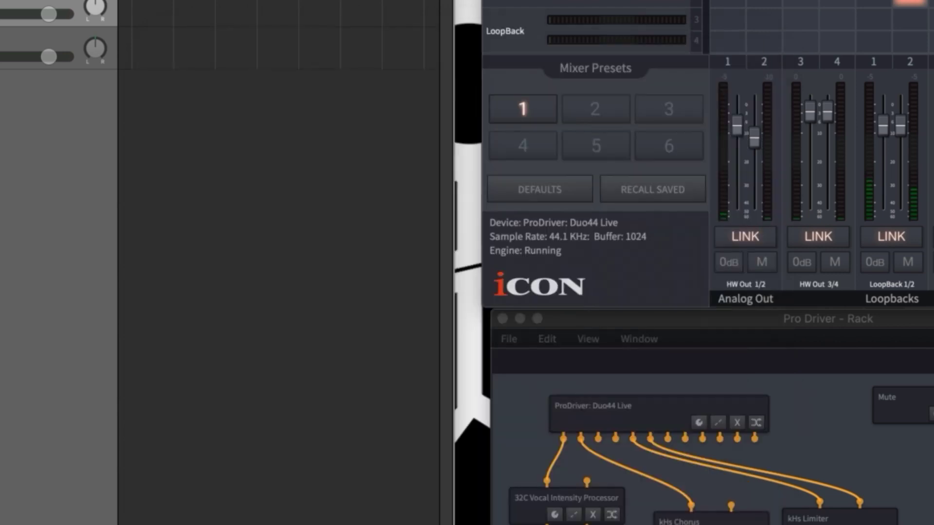
# Assign Input 1 as the input of the Mic 1 track.
pyautogui.click(39, 340)
pyautogui.moveTo(64, 366)
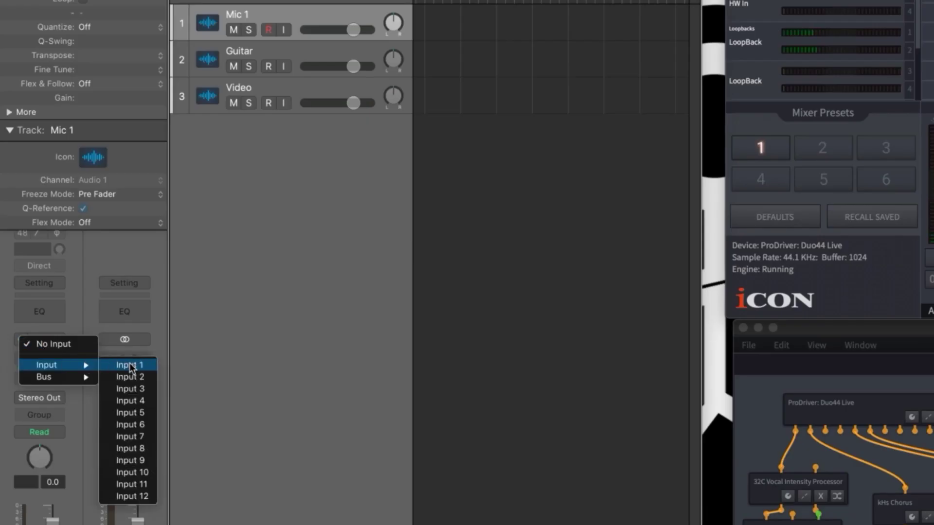
pyautogui.click(130, 363)
# Assign Input 2 as the input of the Guitar track.
pyautogui.press('Down')
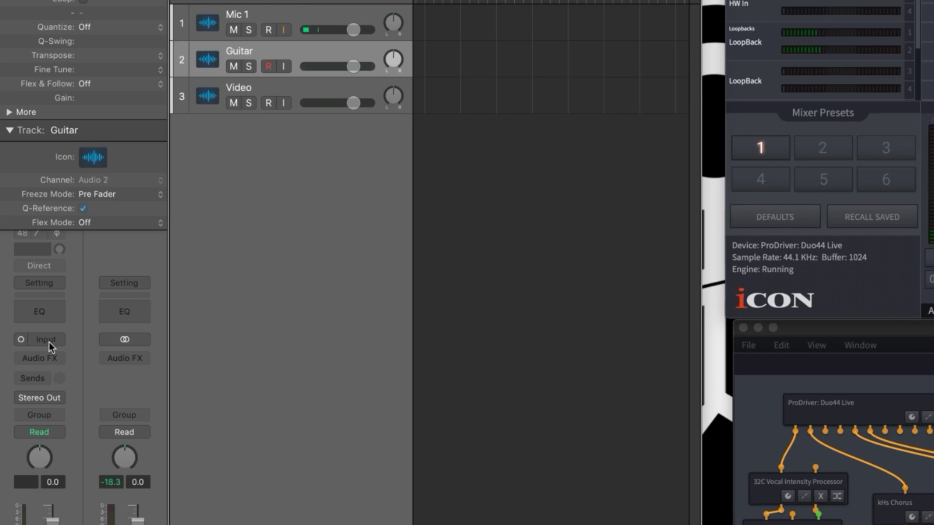
pyautogui.click(49, 343)
pyautogui.moveTo(64, 364)
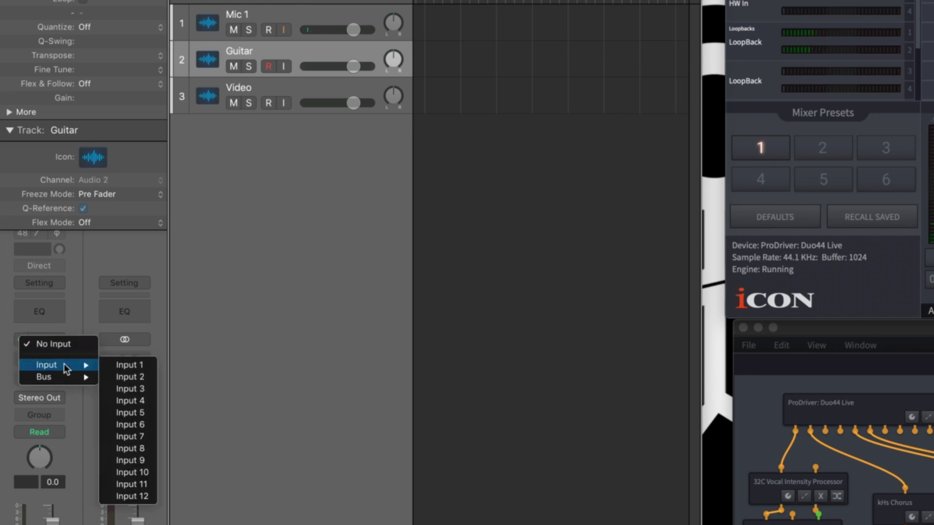
pyautogui.click(132, 378)
# Assign Input 5-6 as the Video track's stereo input and enable input monitoring on that track.
pyautogui.press('Down')
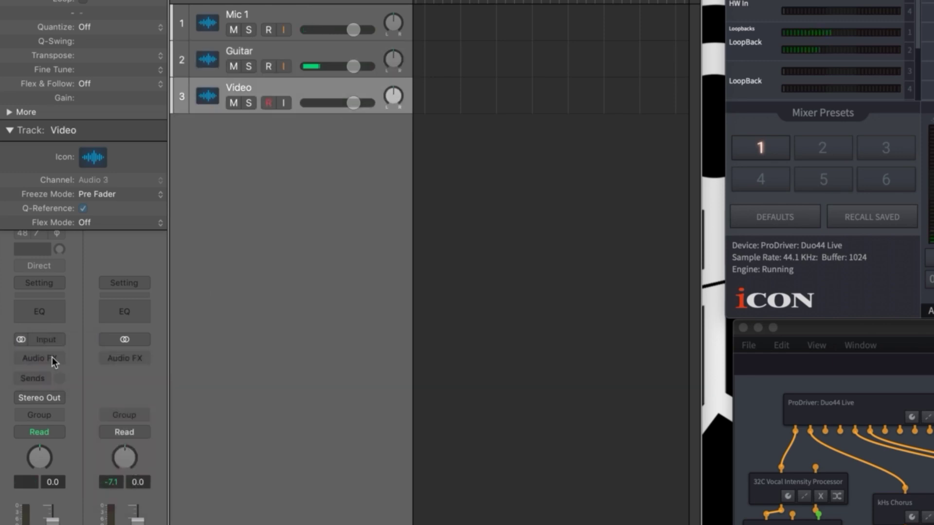
pyautogui.click(52, 344)
pyautogui.moveTo(64, 362)
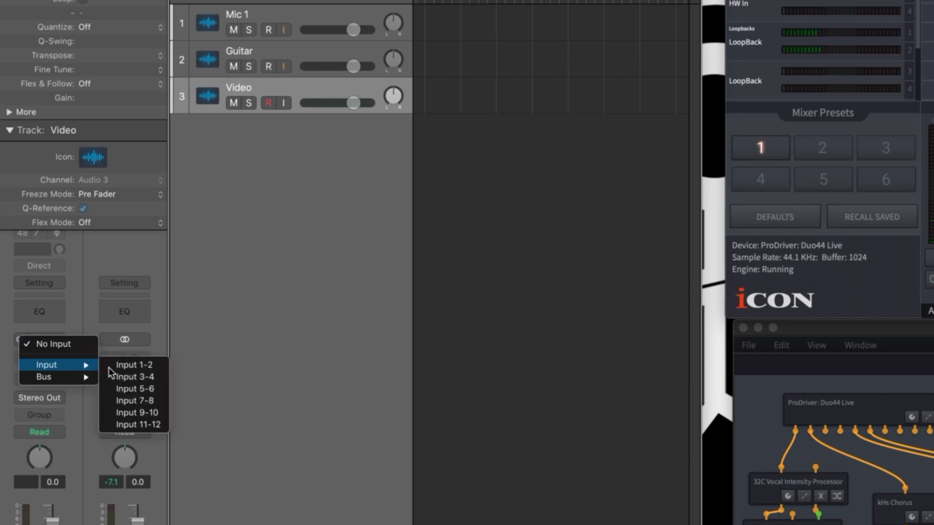
pyautogui.click(136, 388)
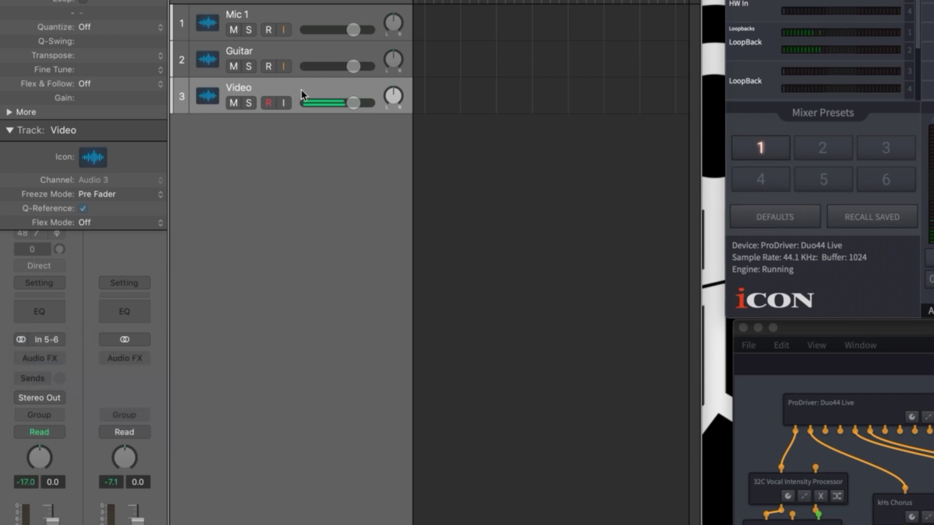
pyautogui.click(289, 103)
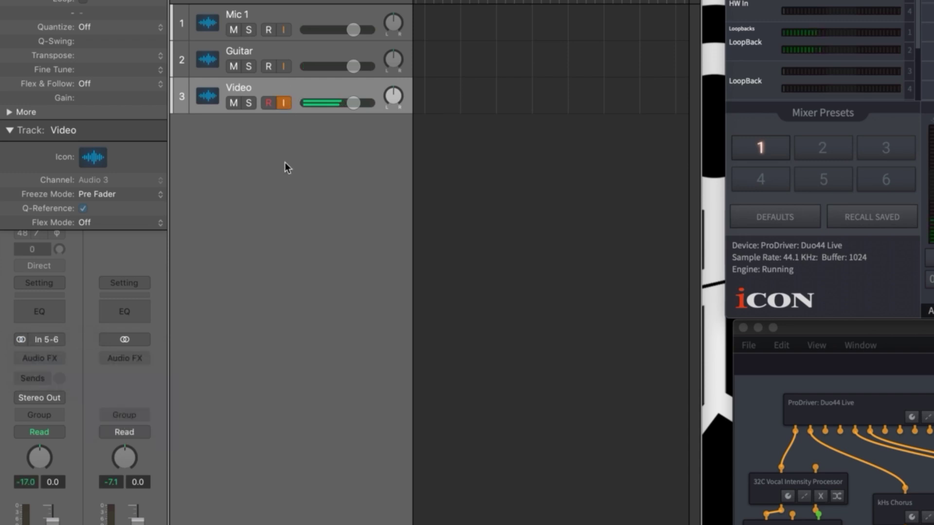